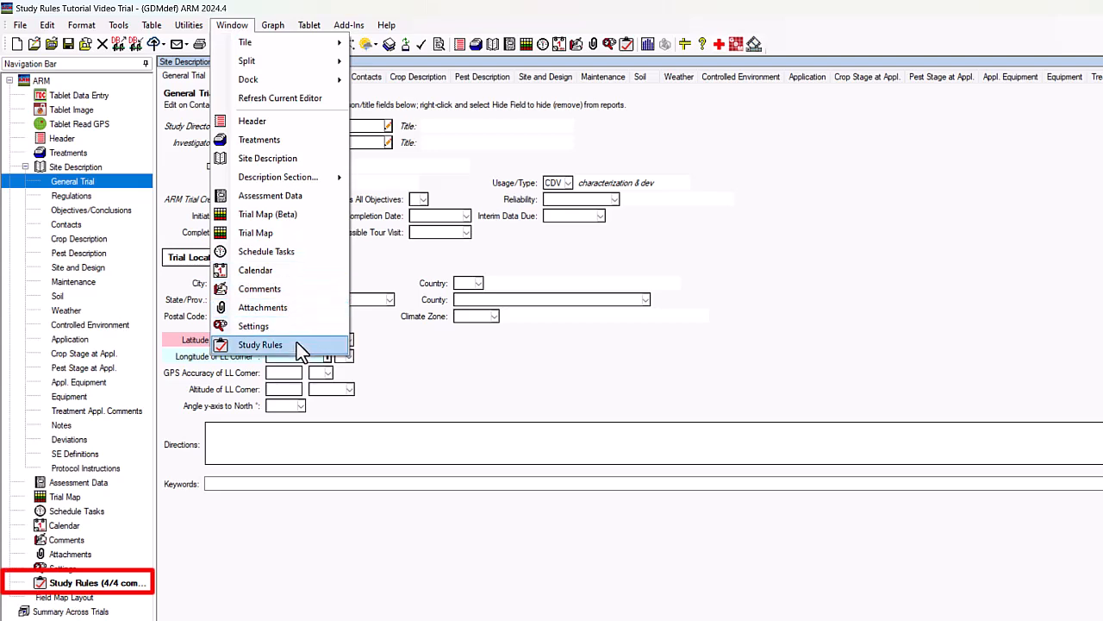
Step: Open the Study Rules editor and review the condition choices for rule 1 on the latitude field
{"action": "left_click", "coordinate": [297, 345]}
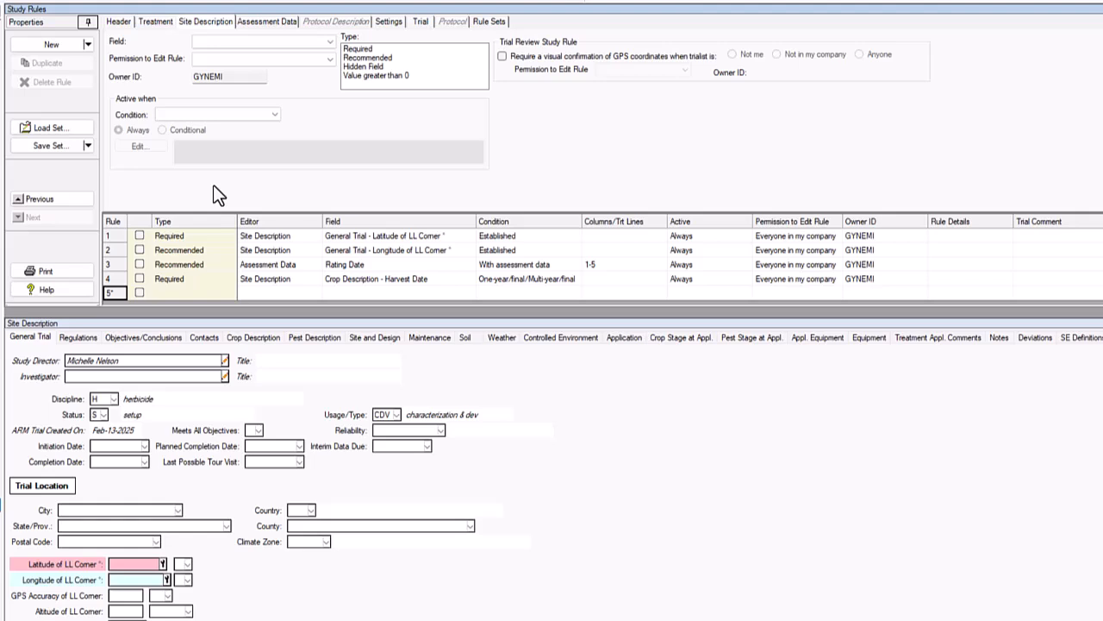
{"action": "left_click", "coordinate": [119, 240]}
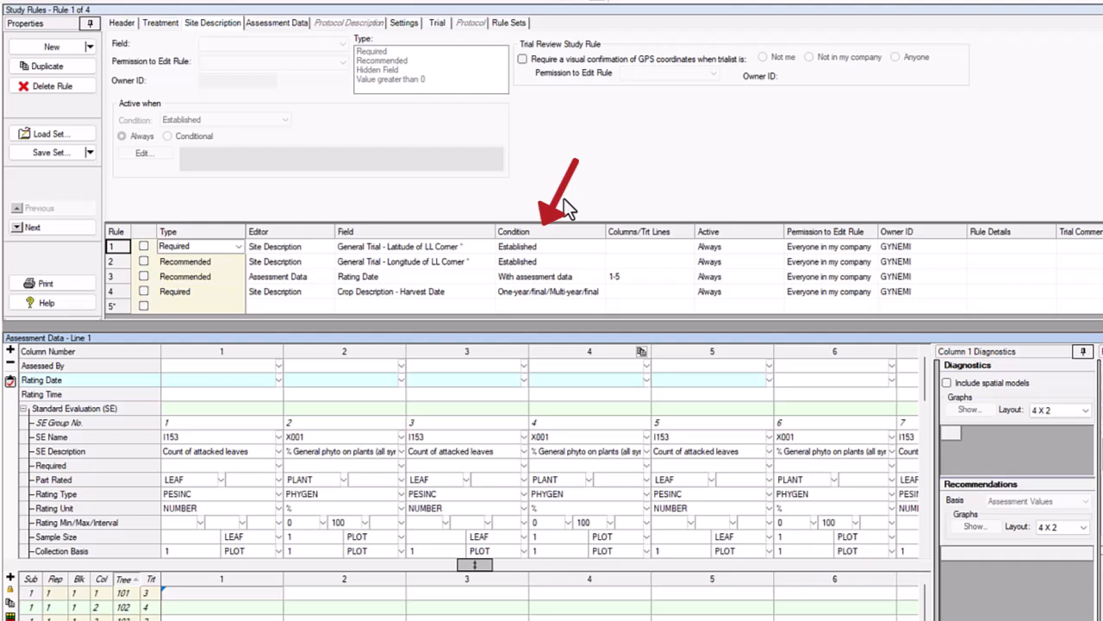
{"action": "left_click", "coordinate": [597, 246]}
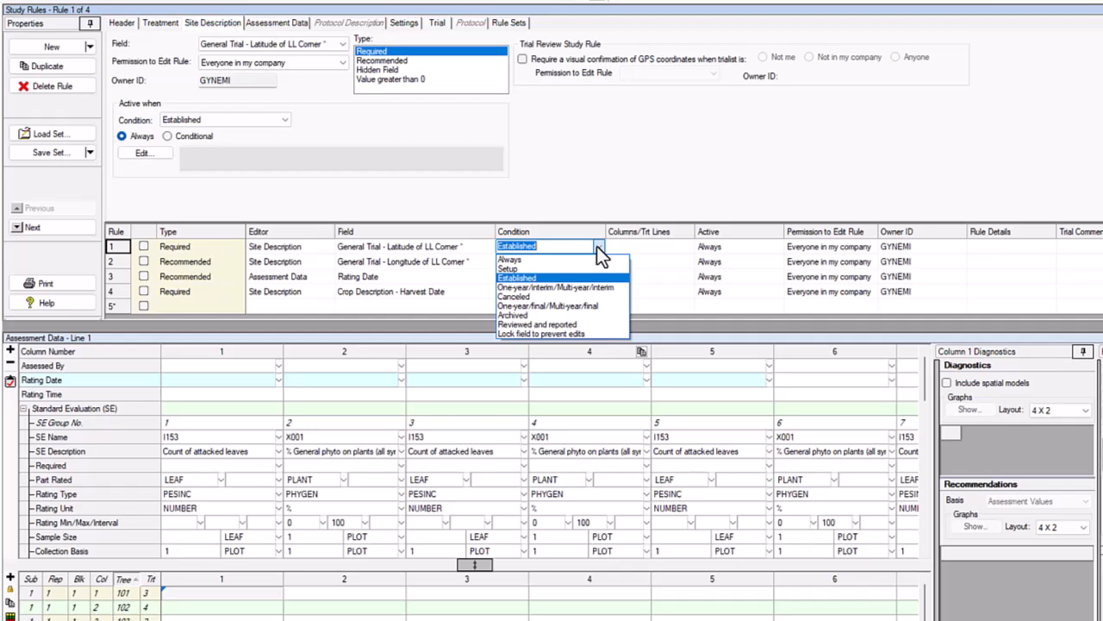
{"action": "left_click", "coordinate": [597, 247]}
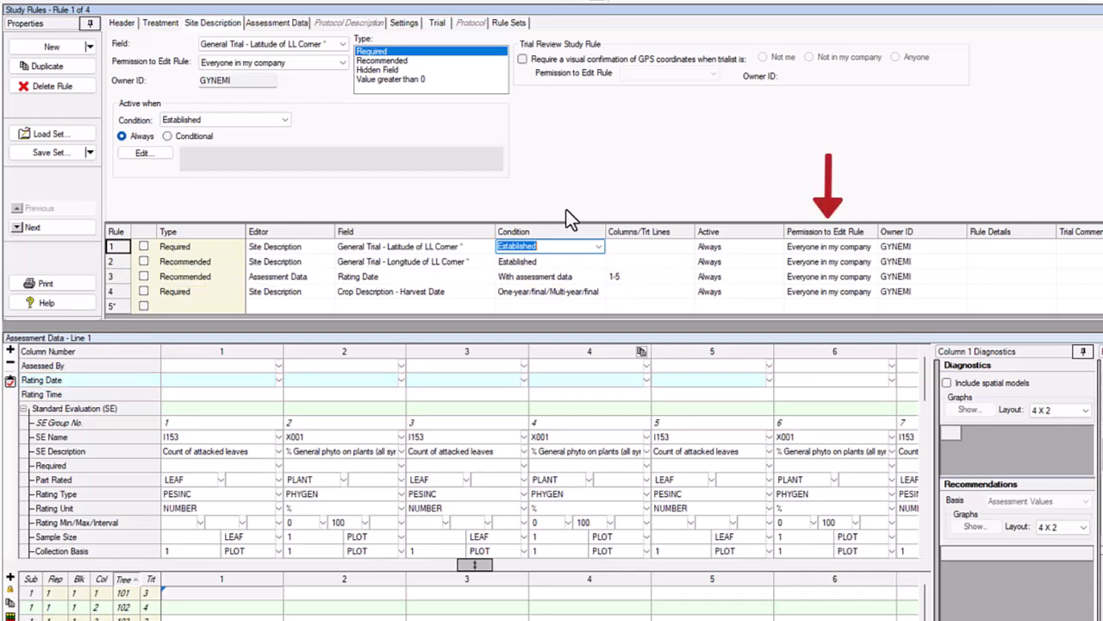
Step: Review the edit-permission choices for rule 1 and the list of editors available for a new rule
{"action": "left_click", "coordinate": [871, 248]}
{"action": "left_click", "coordinate": [871, 247]}
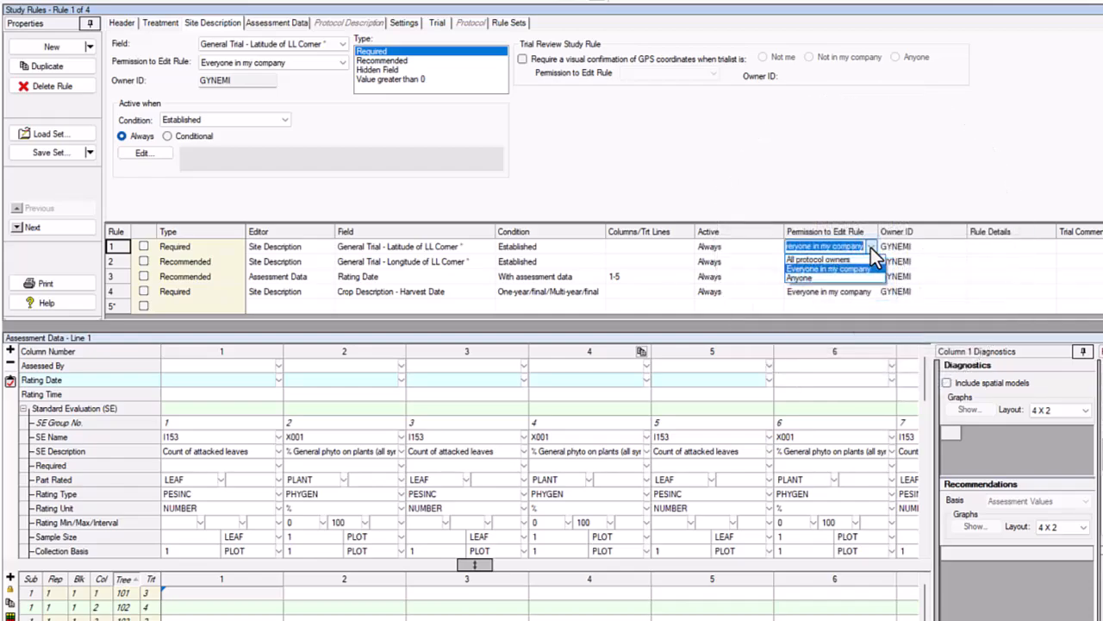
{"action": "left_click", "coordinate": [871, 247]}
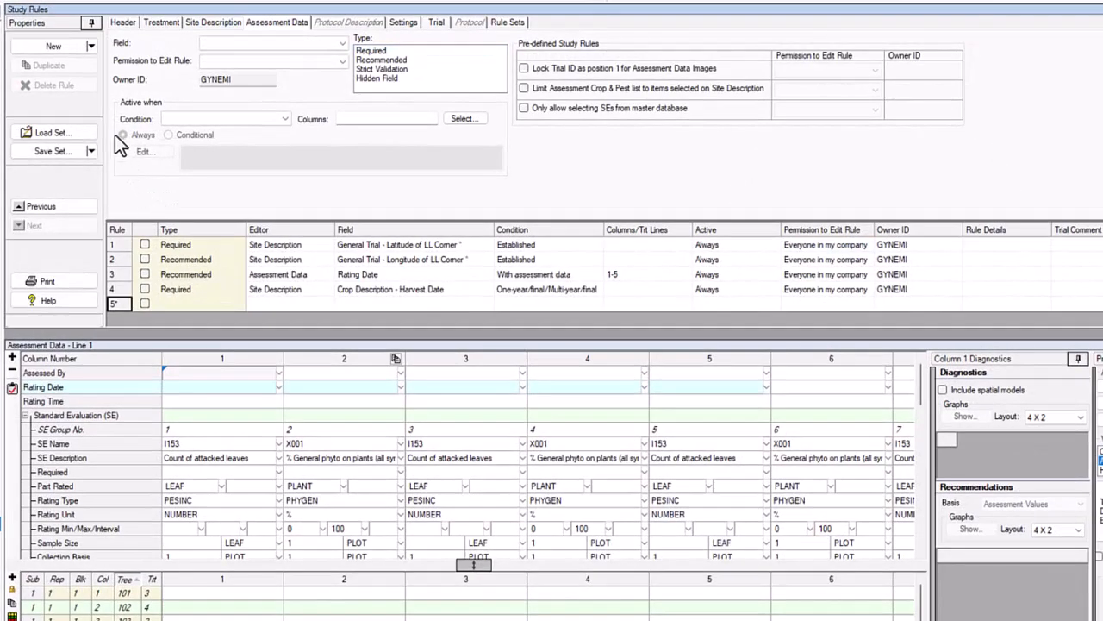
{"action": "left_click", "coordinate": [91, 46]}
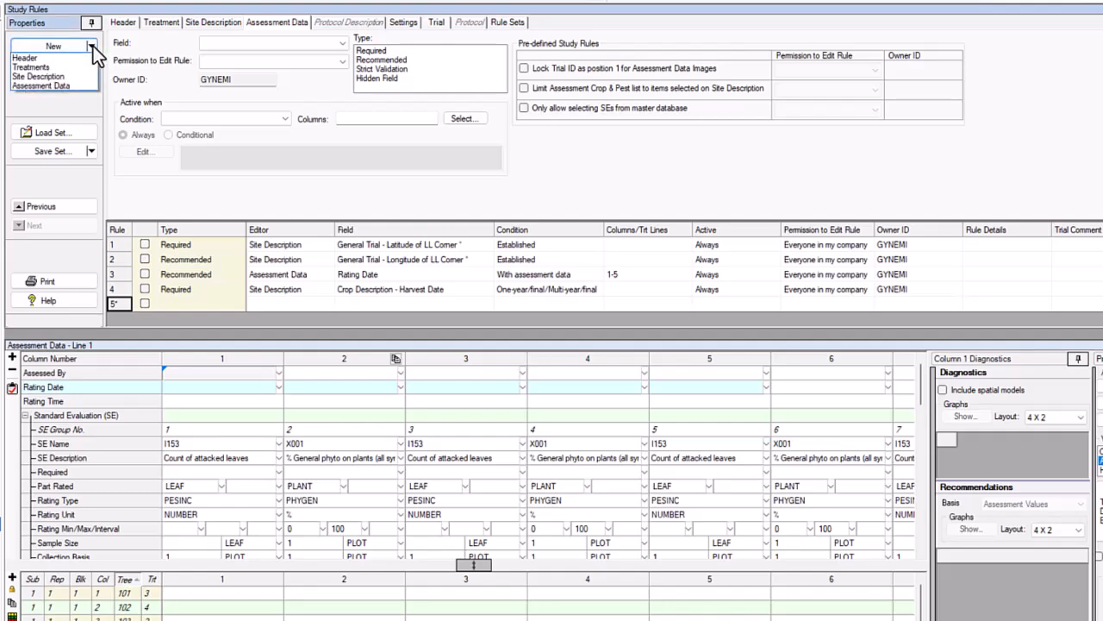
{"action": "left_click", "coordinate": [93, 45]}
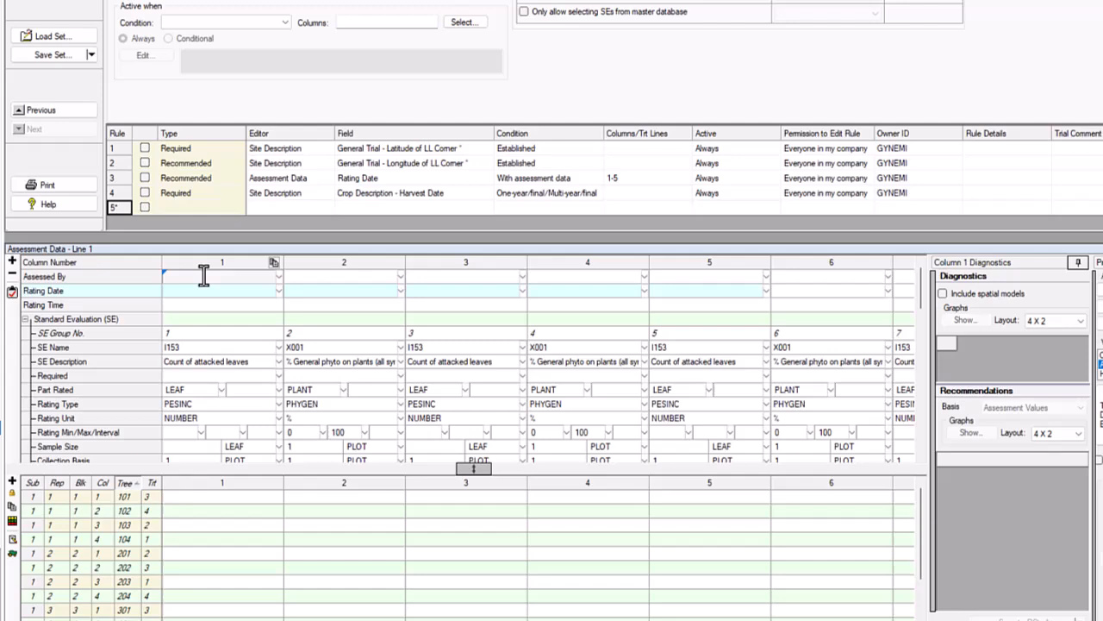
Step: Add a Recommended study rule with the condition "With assessment data" to the Assessed By field of assessment column 1
{"action": "right_click", "coordinate": [207, 371]}
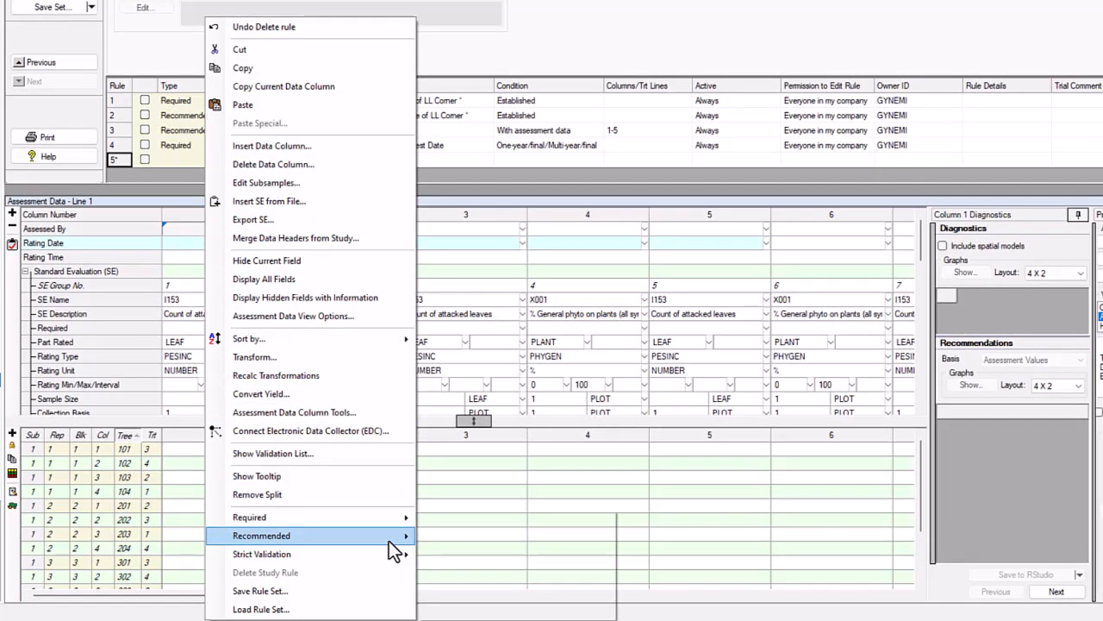
{"action": "mouse_move", "coordinate": [390, 540]}
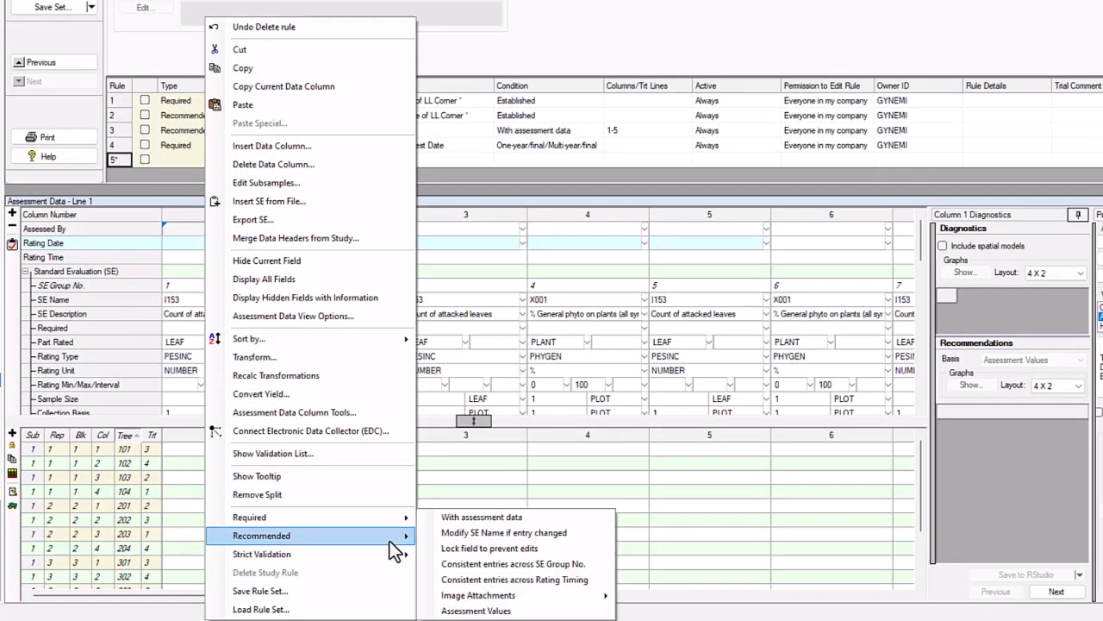
{"action": "left_click", "coordinate": [527, 519]}
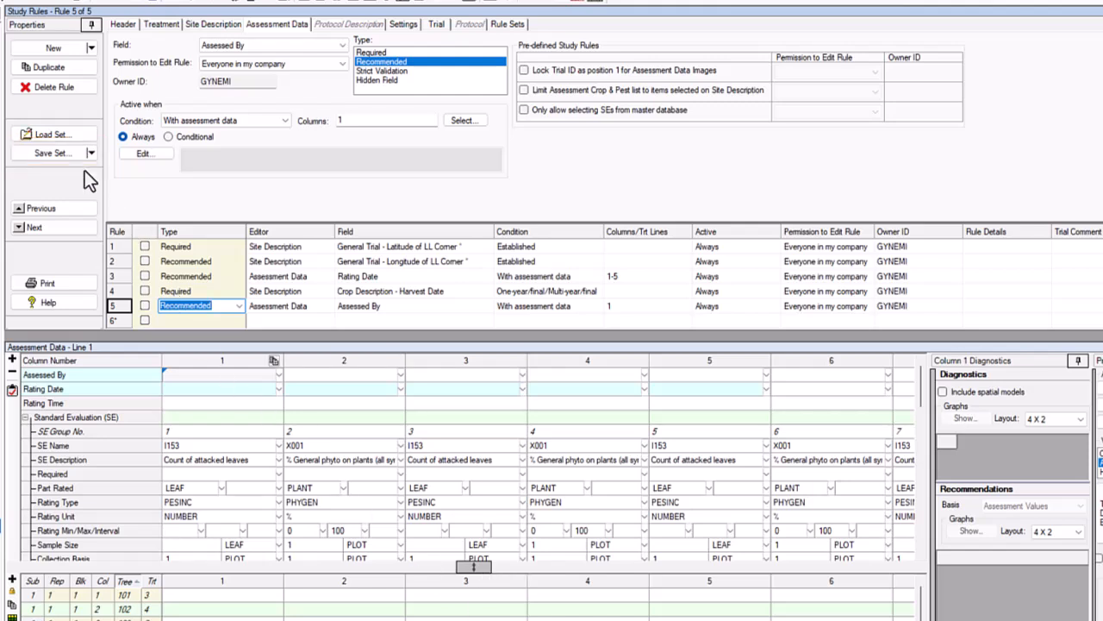
Step: Save the current study rules as a rule set file named Baseline Insecticide.rls
{"action": "left_click", "coordinate": [68, 154]}
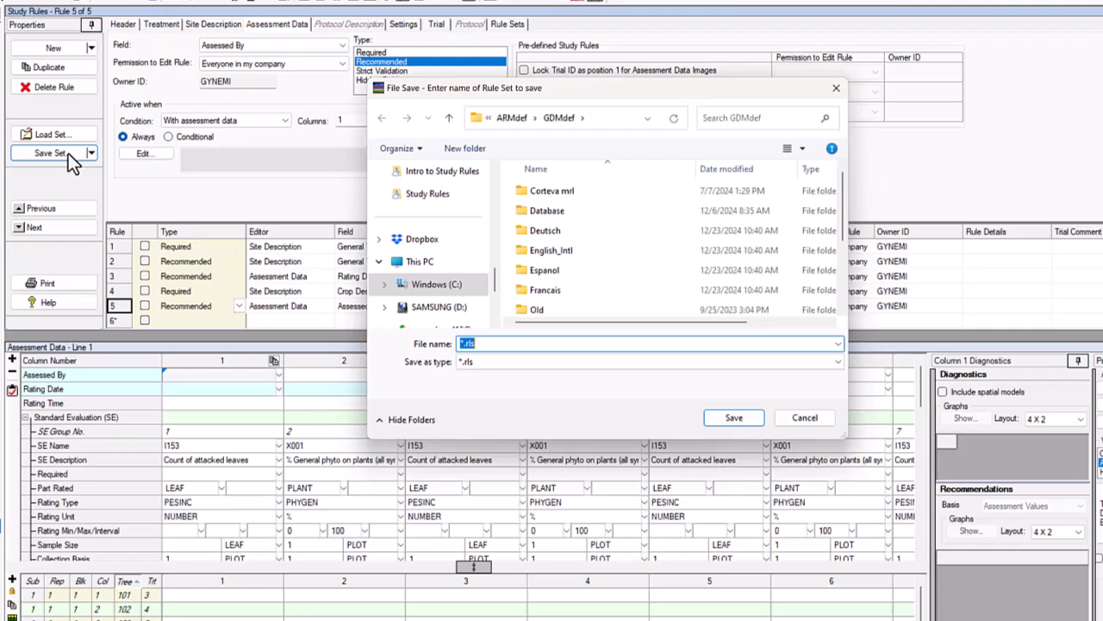
{"action": "key", "text": "Home"}
{"action": "key", "text": "Delete"}
{"action": "type", "text": "Baseline Insecticide"}
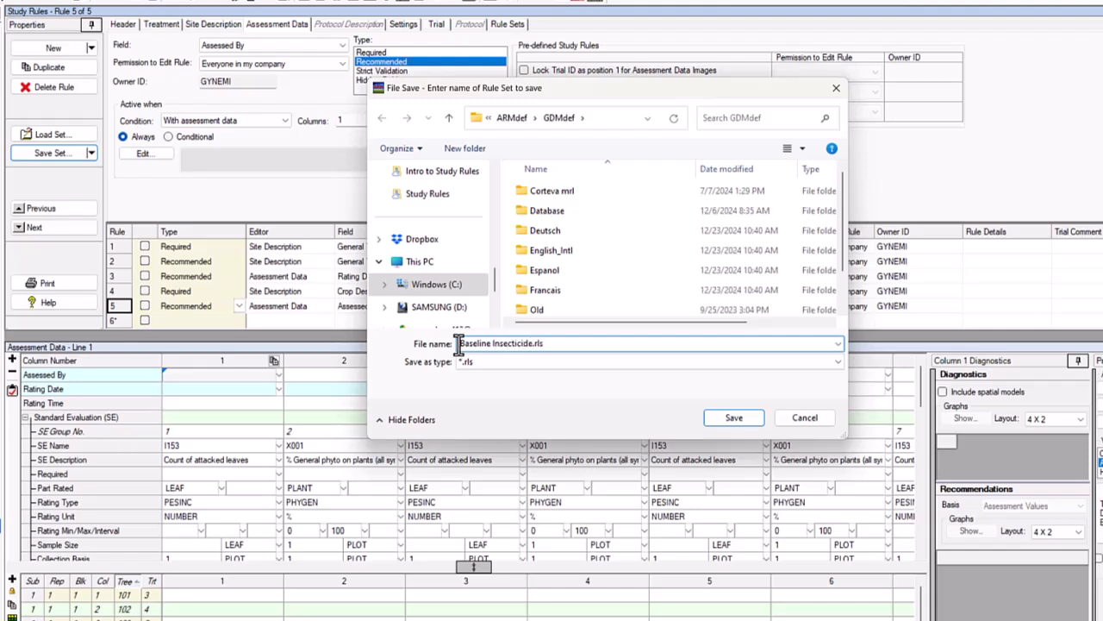
{"action": "left_click", "coordinate": [719, 420]}
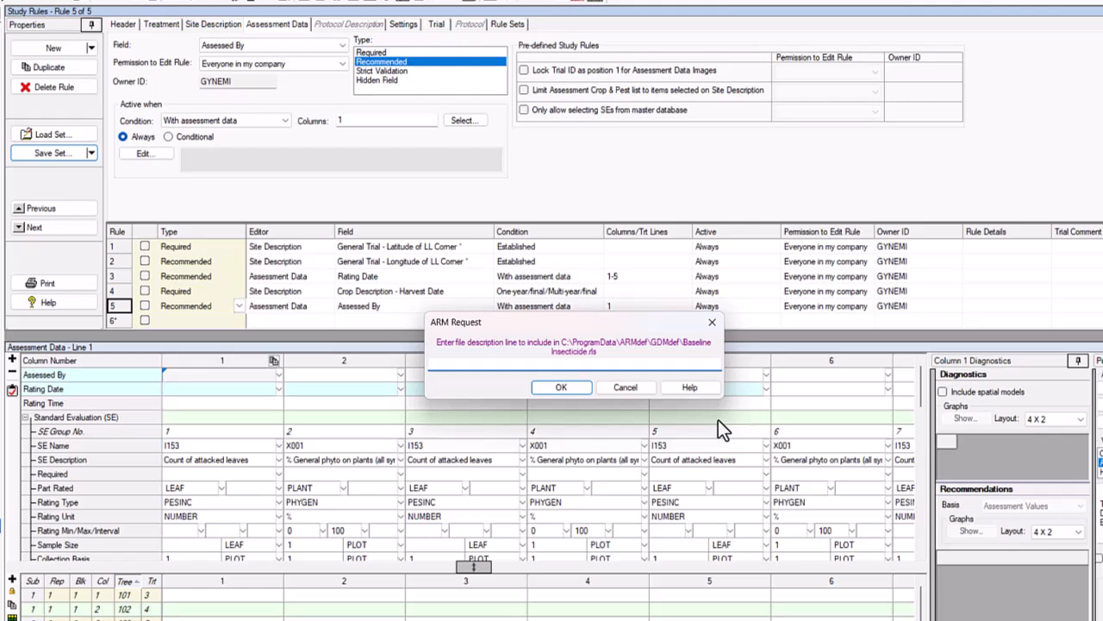
Step: Give the rule set file the description "Rules to include in all insecticide trials"
{"action": "type", "text": "Rules to include in all insecticide trials"}
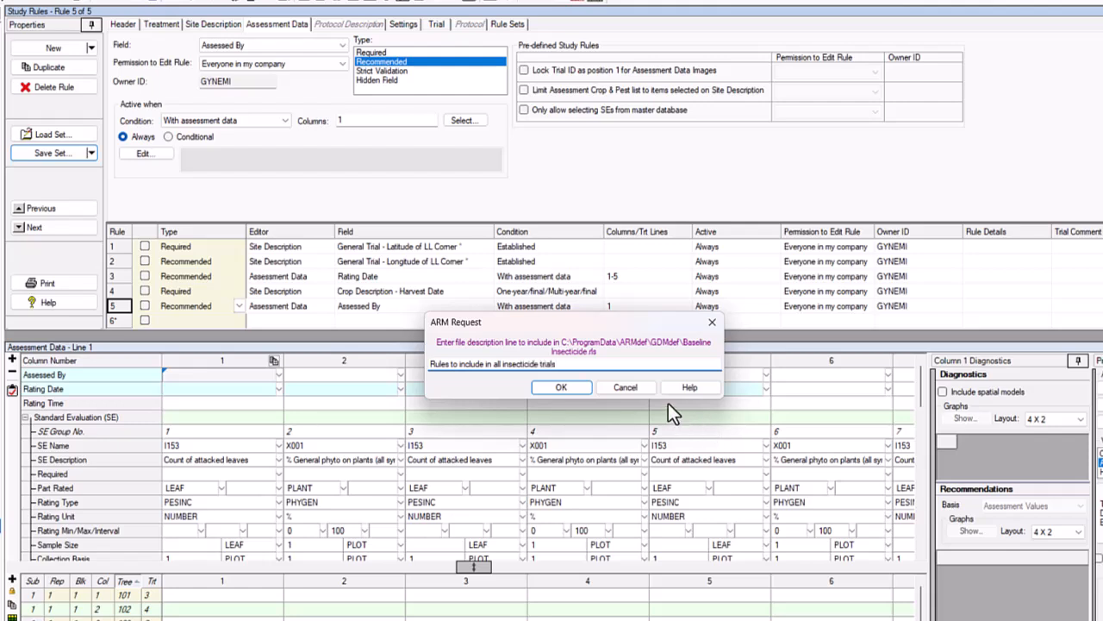
{"action": "left_click", "coordinate": [581, 387]}
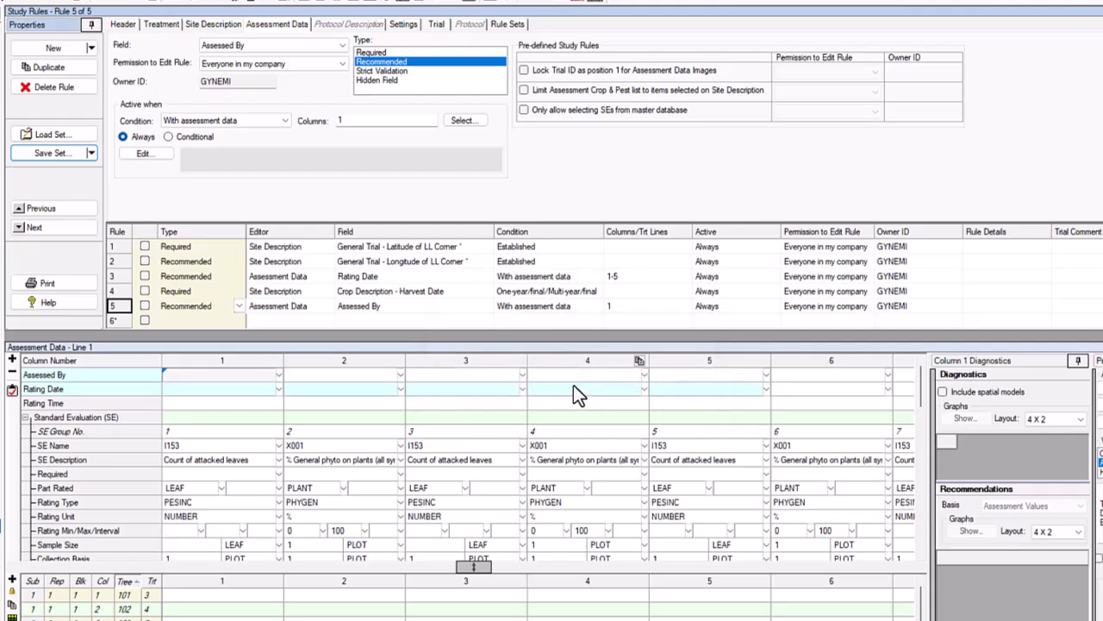
Step: Browse the rule sets available for loading and select Baseline Insecticide.rls
{"action": "left_click", "coordinate": [83, 139]}
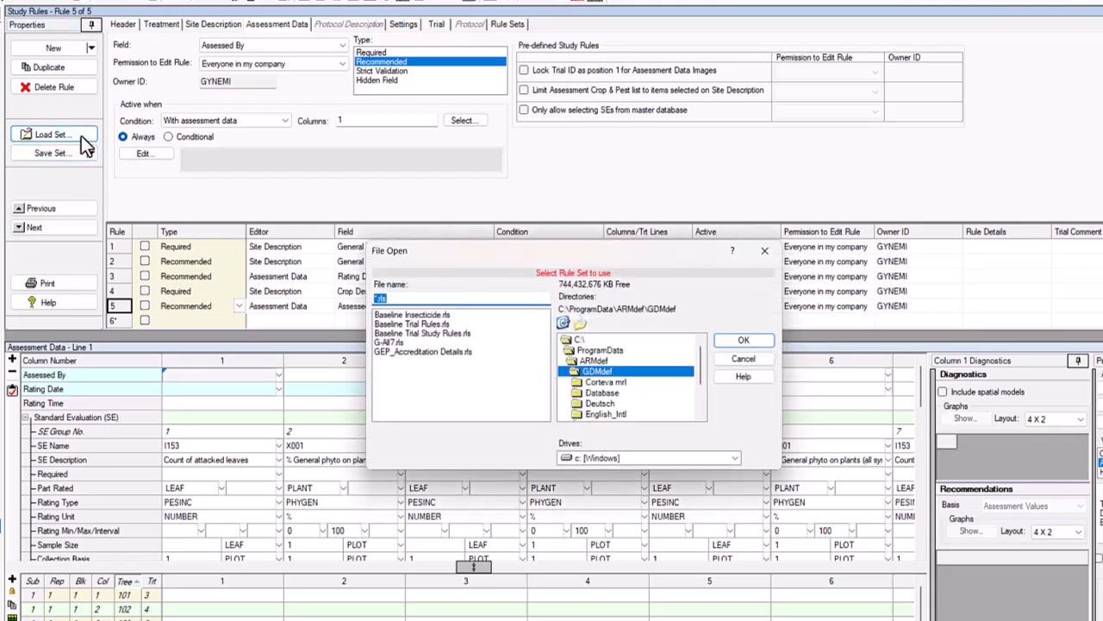
{"action": "left_click", "coordinate": [399, 316]}
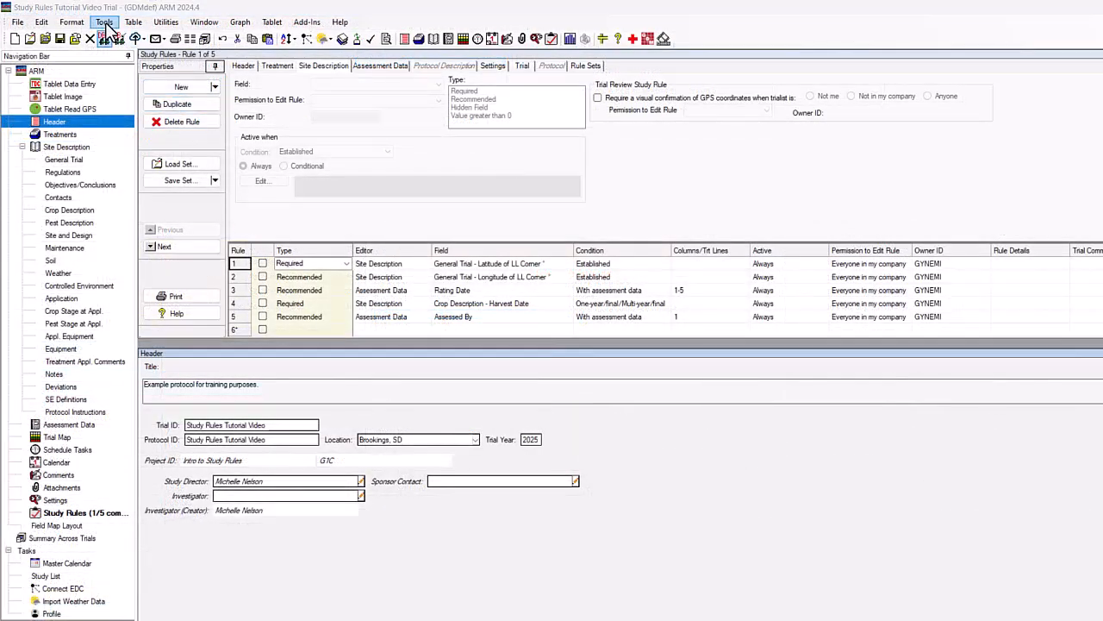
Step: Run Validate Trial on the study and acknowledge the first validation message
{"action": "left_click", "coordinate": [107, 24]}
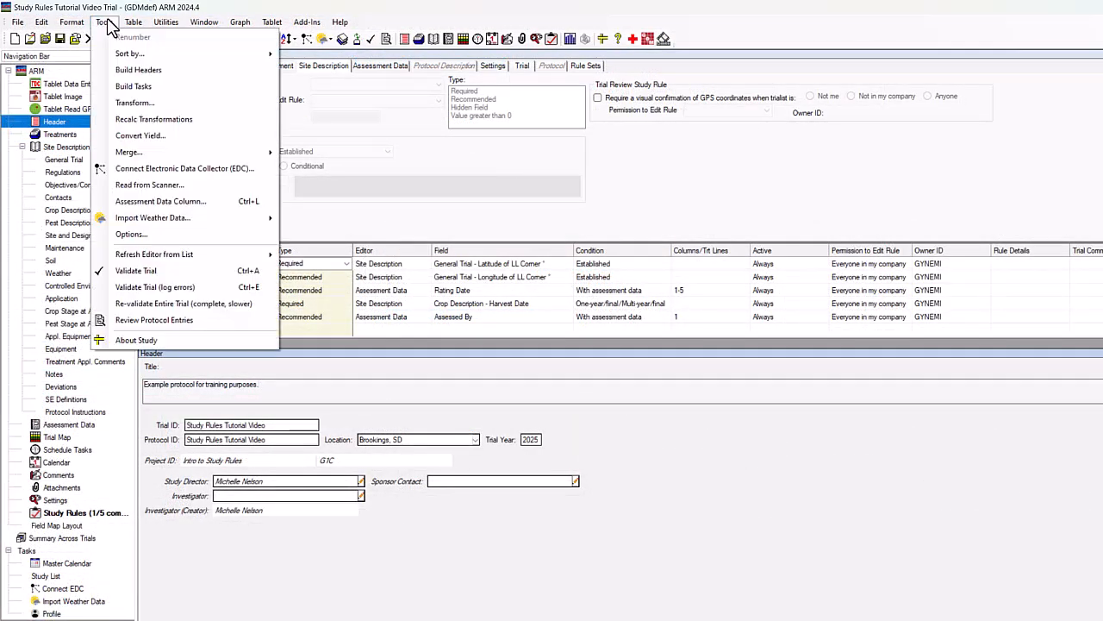
{"action": "left_click", "coordinate": [166, 270]}
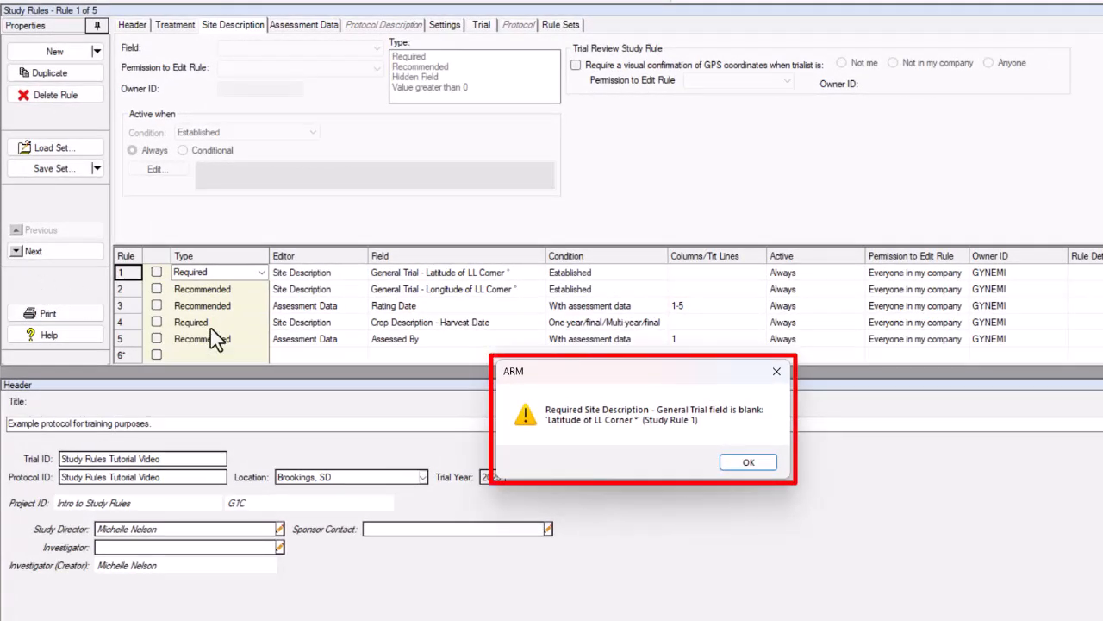
{"action": "left_click", "coordinate": [738, 463]}
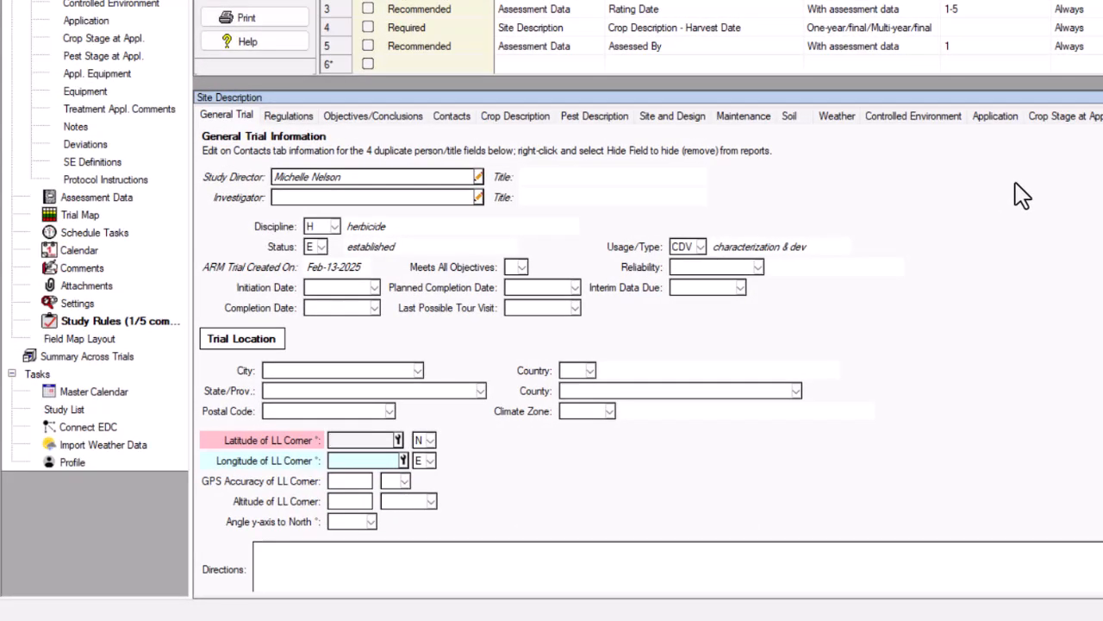
Step: In the General Trial site description, set the LL corner latitude to 44 and the longitude to 96 W
{"action": "type", "text": "44"}
{"action": "key", "text": "Tab"}
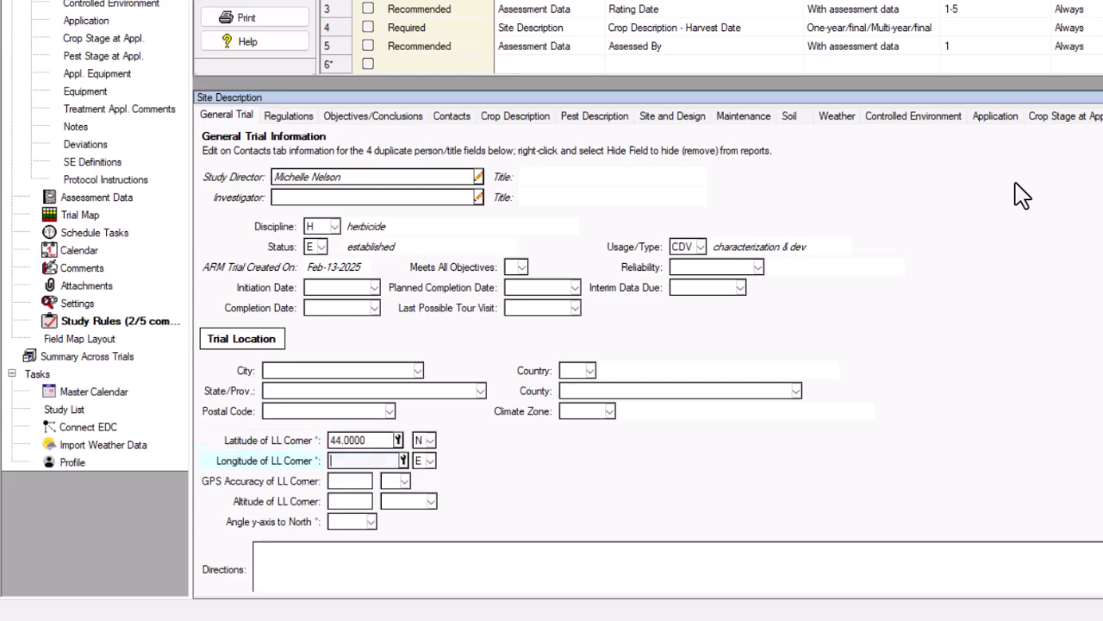
{"action": "type", "text": "96"}
{"action": "key", "text": "Home"}
{"action": "key", "text": "Tab"}
{"action": "type", "text": "W"}
{"action": "key", "text": "Tab"}
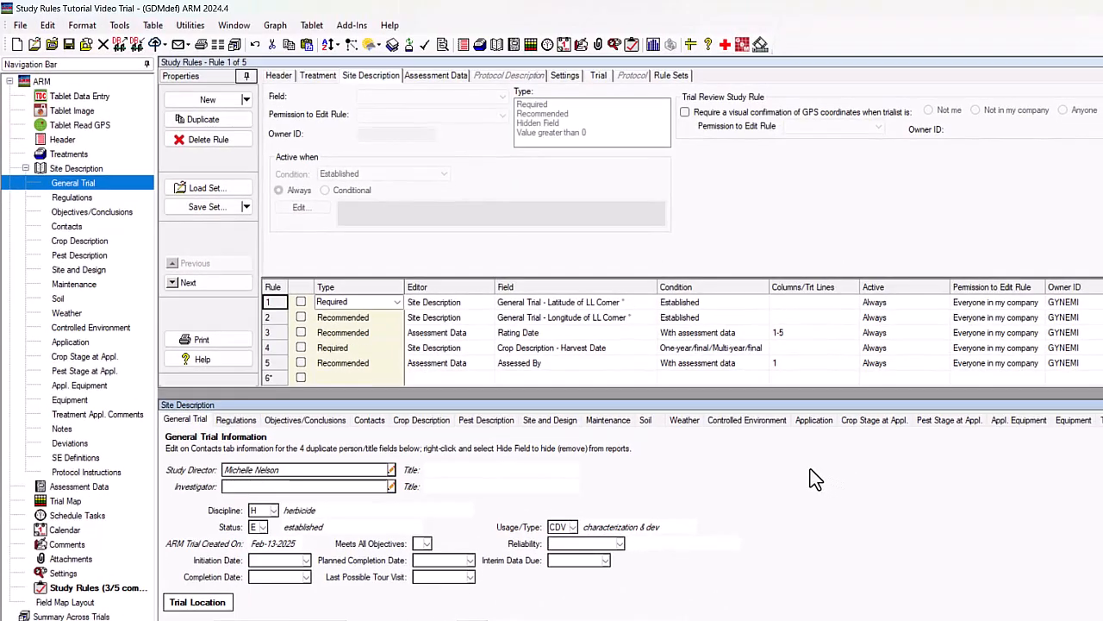
Step: Validate the trial again with error logging to list all issues at once
{"action": "left_click", "coordinate": [127, 30]}
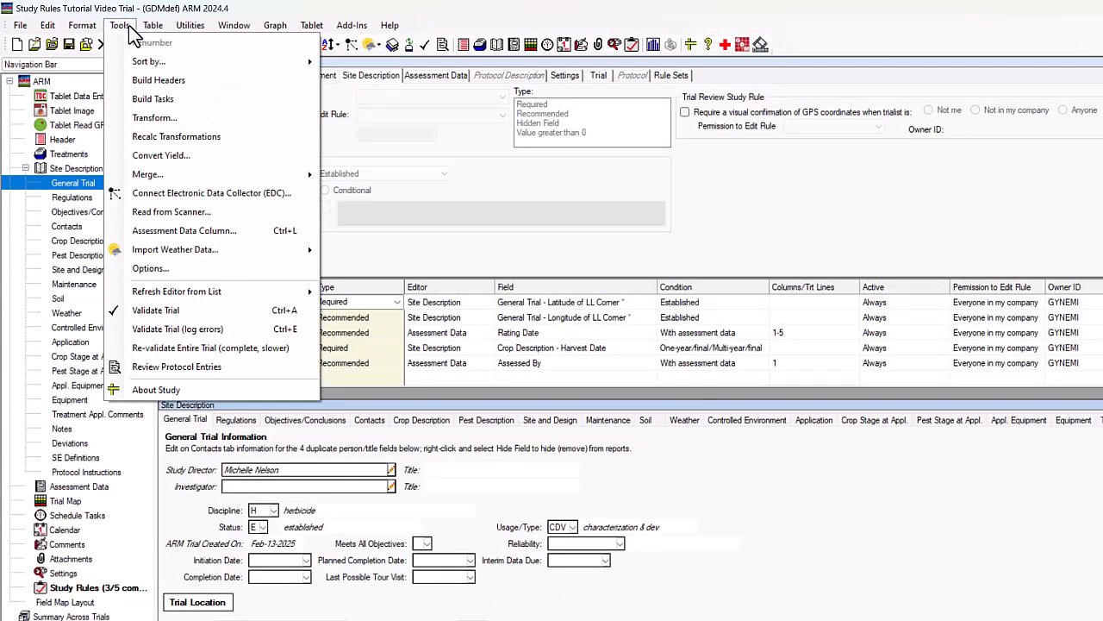
{"action": "left_click", "coordinate": [244, 330]}
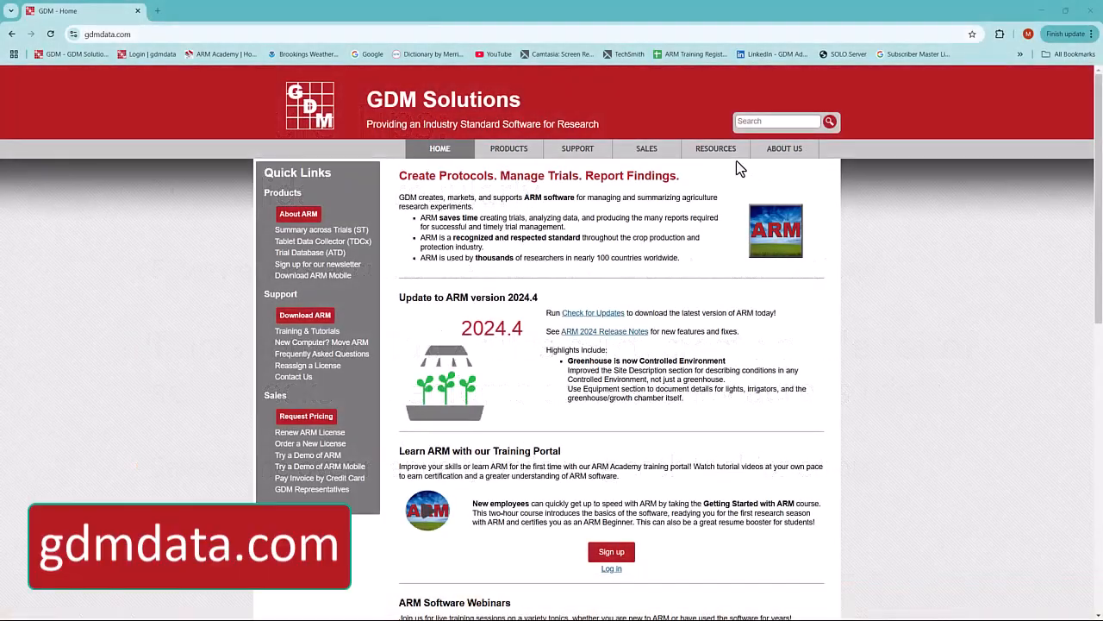
Step: Switch to the gdmdata.com website in the browser and open the "Validate Your ARM Trial" video from the Trial Basics tutorials
{"action": "mouse_move", "coordinate": [719, 156]}
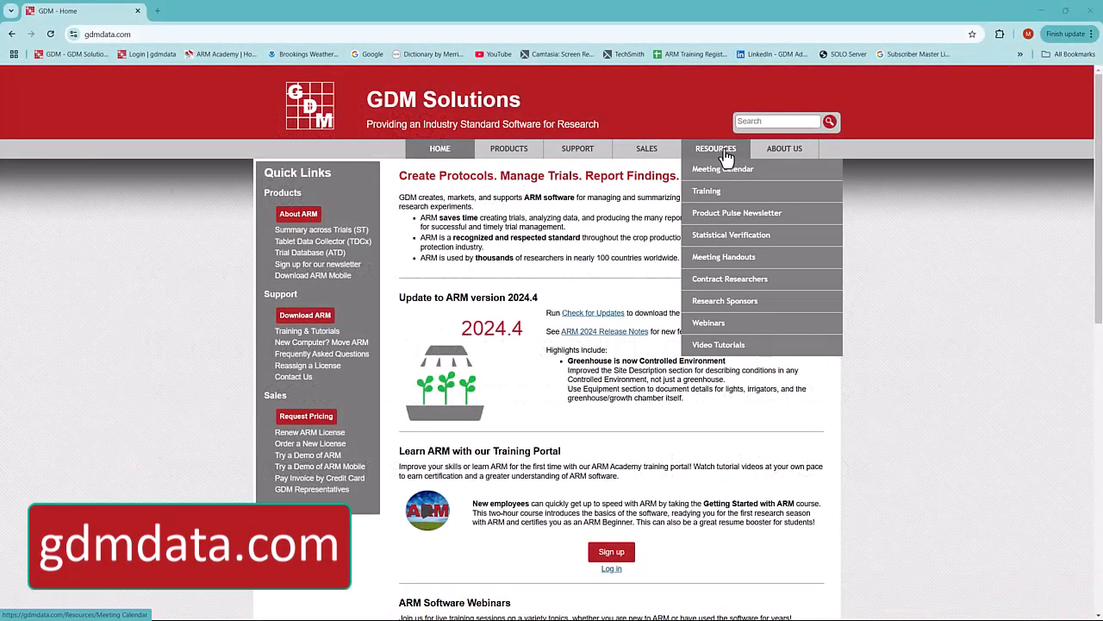
{"action": "left_click", "coordinate": [759, 347]}
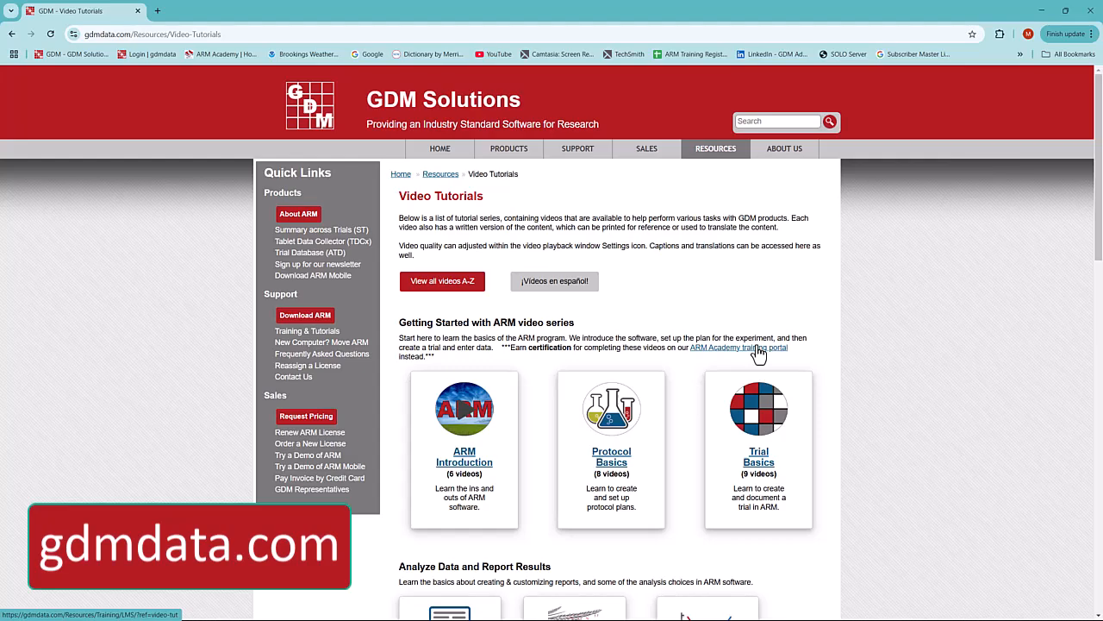
{"action": "left_click", "coordinate": [760, 462]}
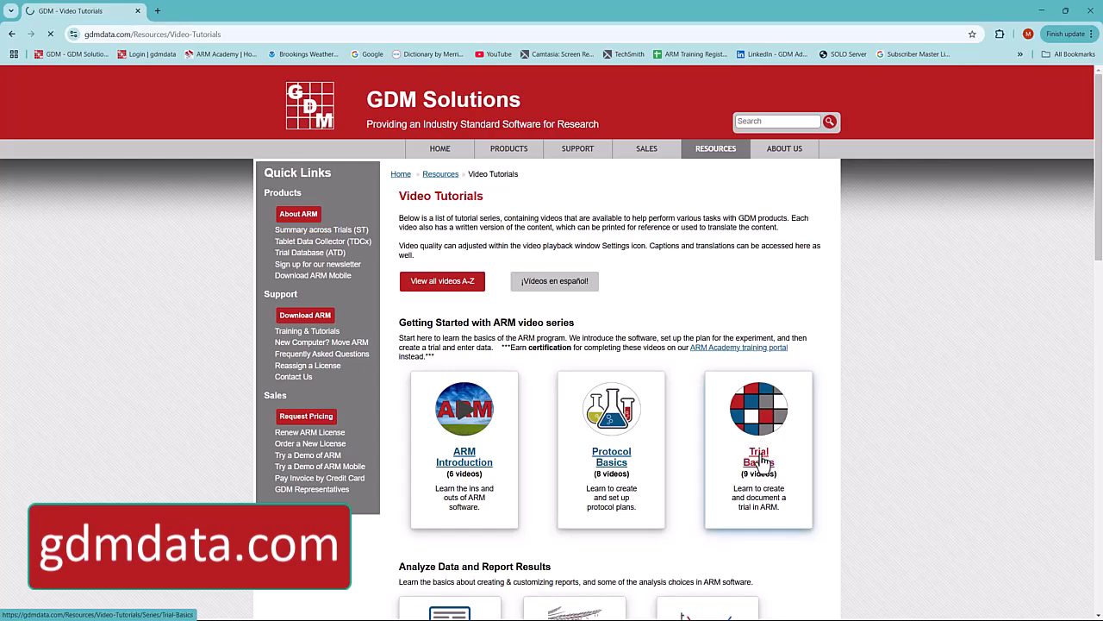
{"action": "scroll", "coordinate": [763, 462], "scroll_direction": "down", "scroll_amount": 3}
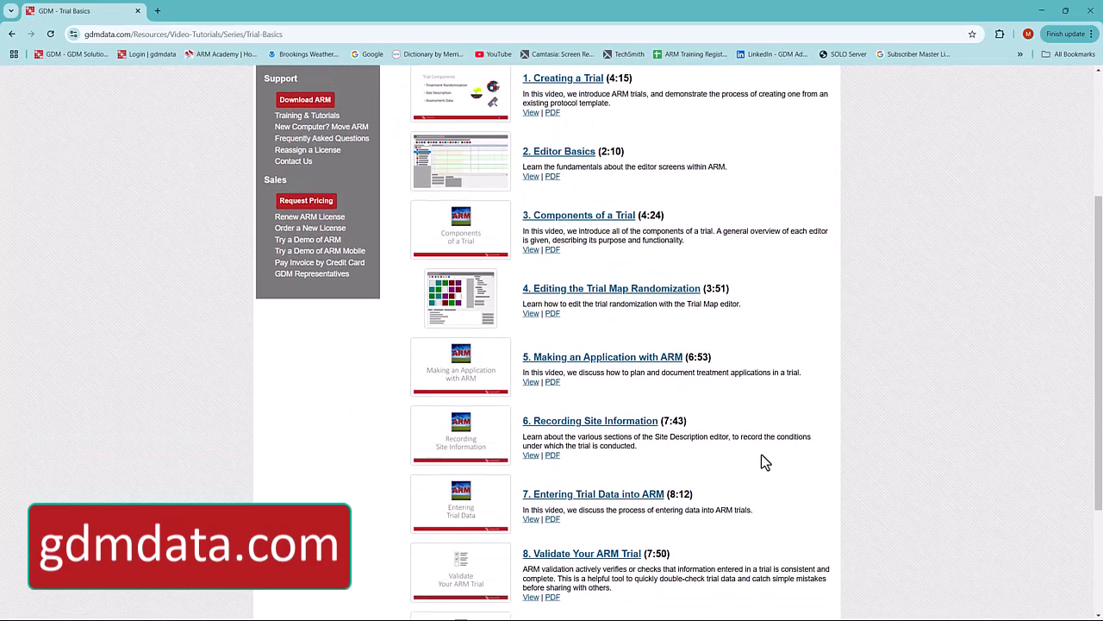
{"action": "left_click", "coordinate": [630, 557]}
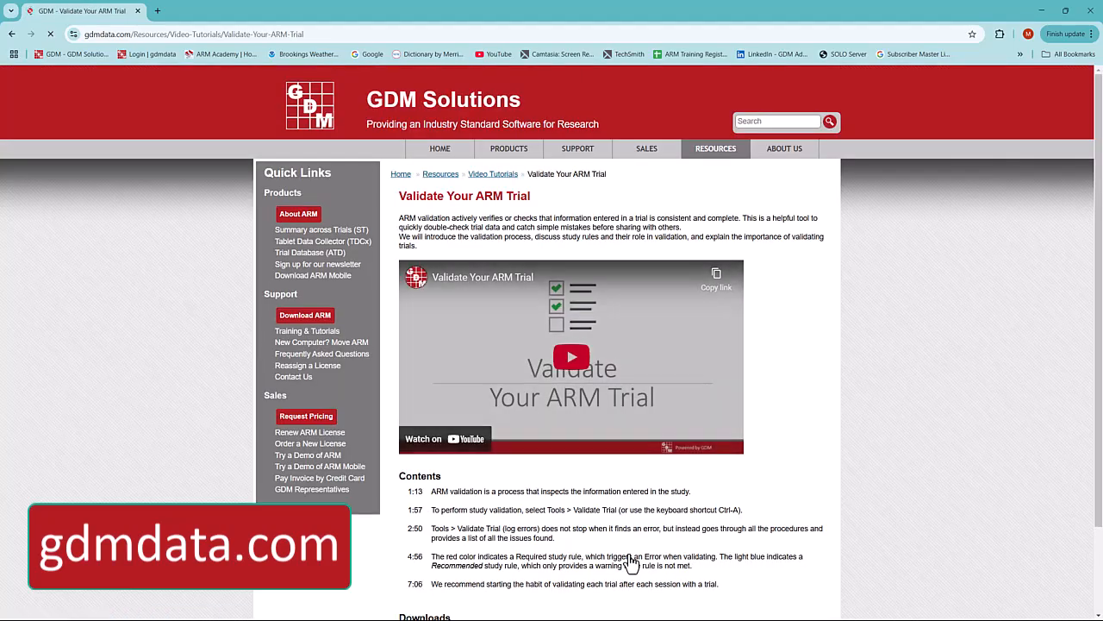